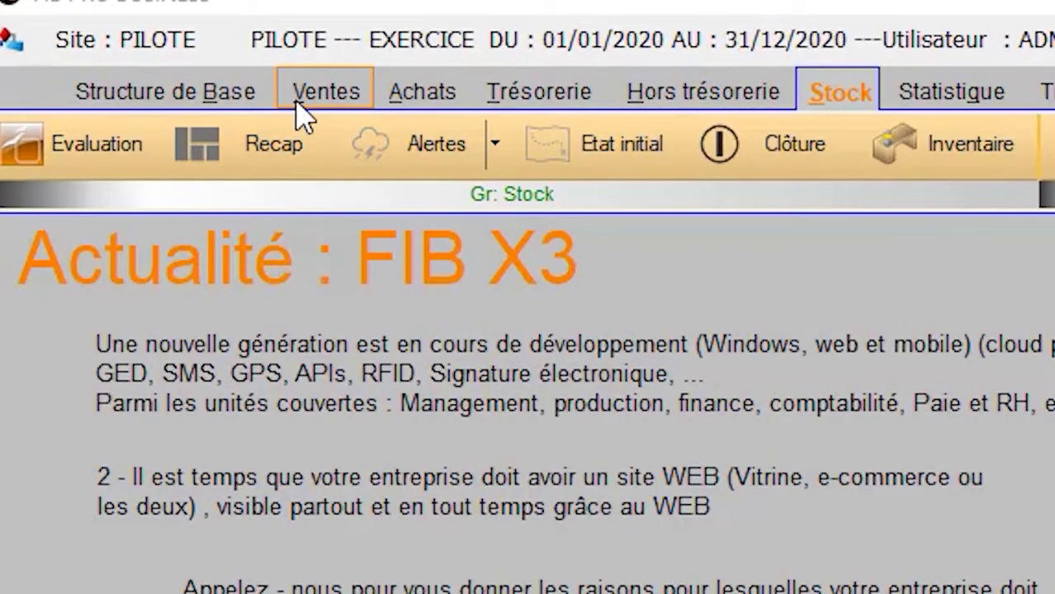
Create a new customer order (Commande) from the customer documents list and select the customer located in Rabat
left_click(298, 114)
left_click(166, 166)
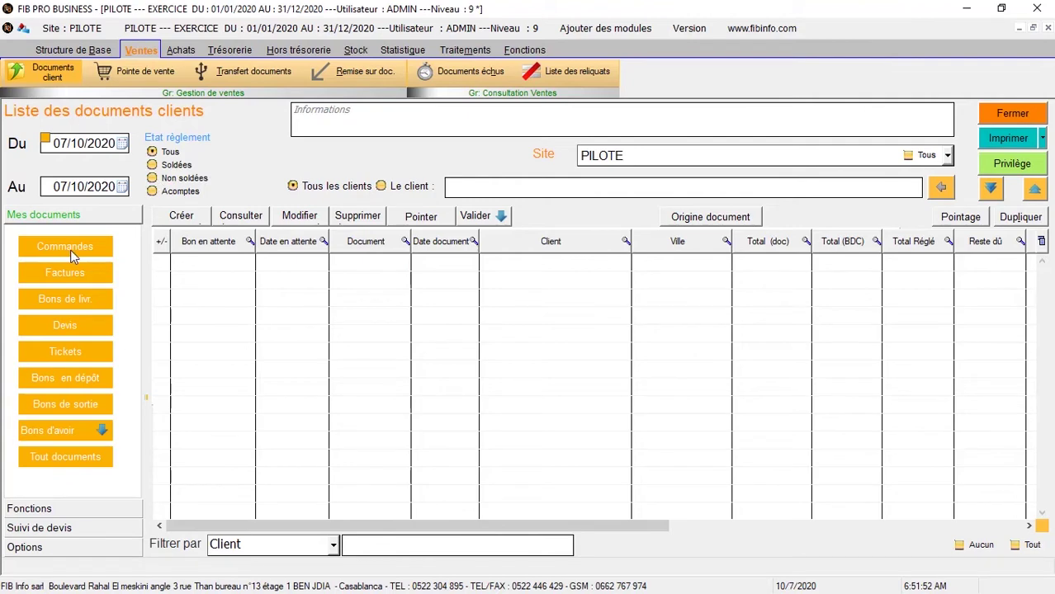
left_click(70, 250)
left_click(168, 222)
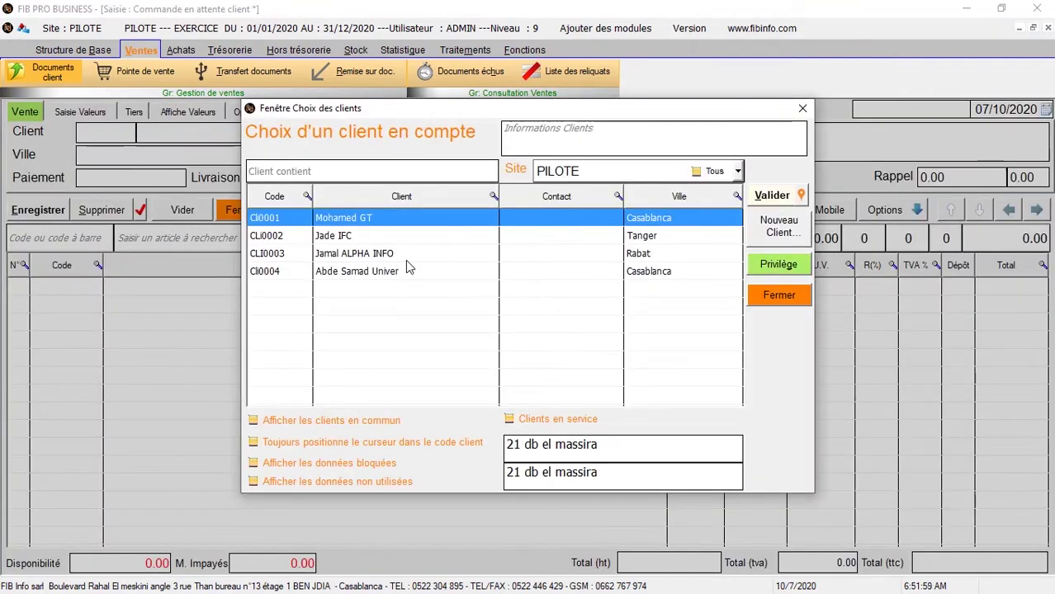
left_click(406, 261)
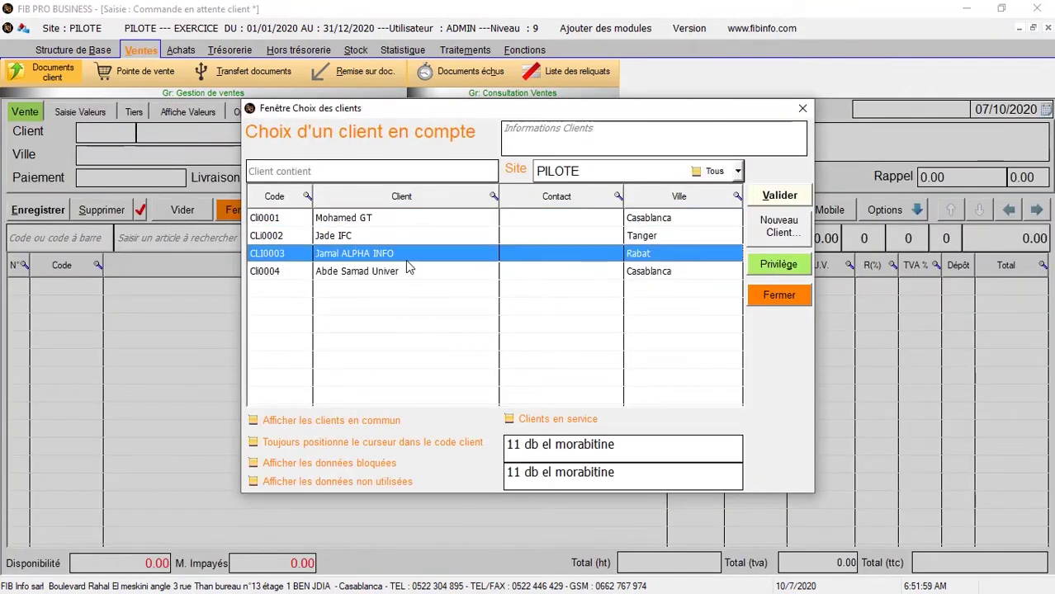
left_click(766, 202)
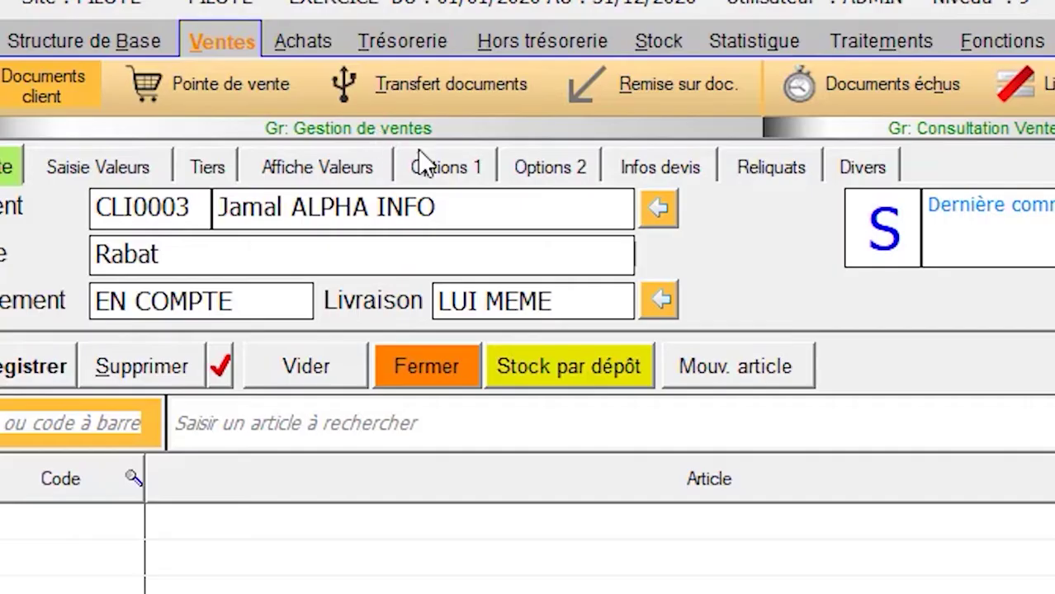
Show the first set of order options and add article ART011 twice, as two separate order lines
left_click(438, 169)
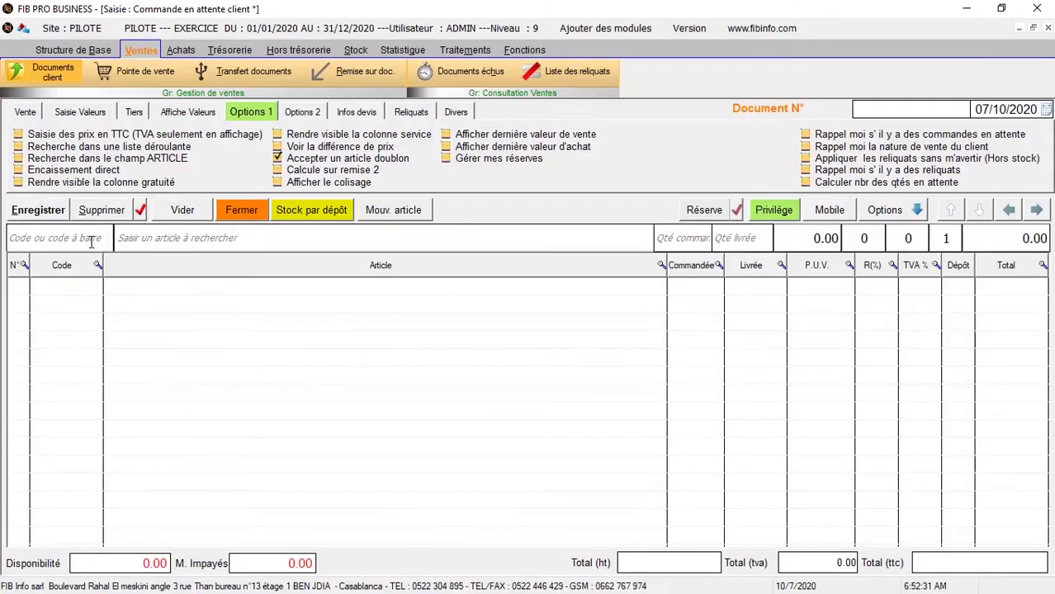
left_click(90, 242)
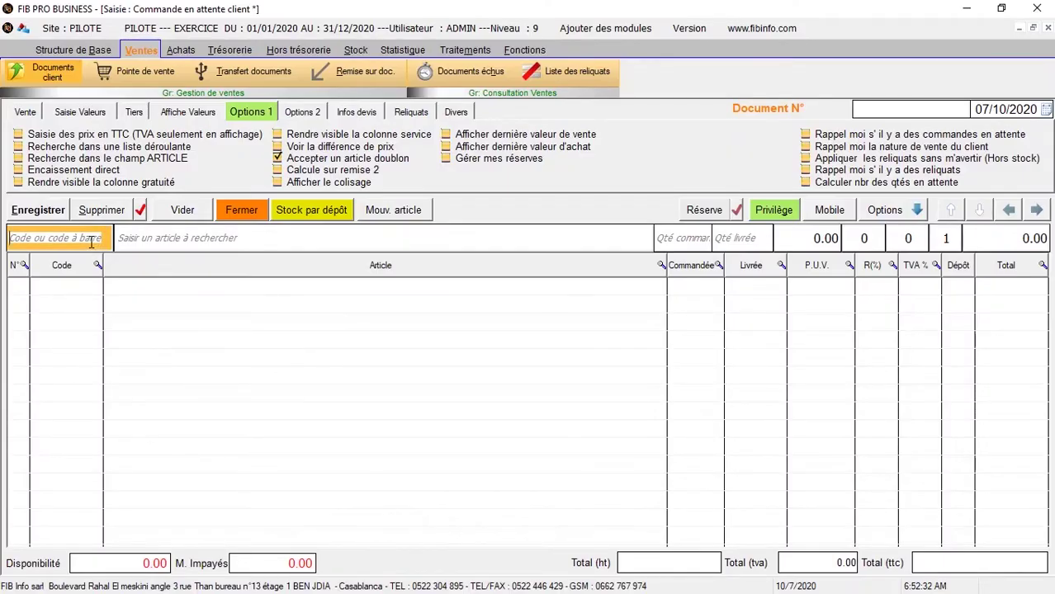
type("art00")
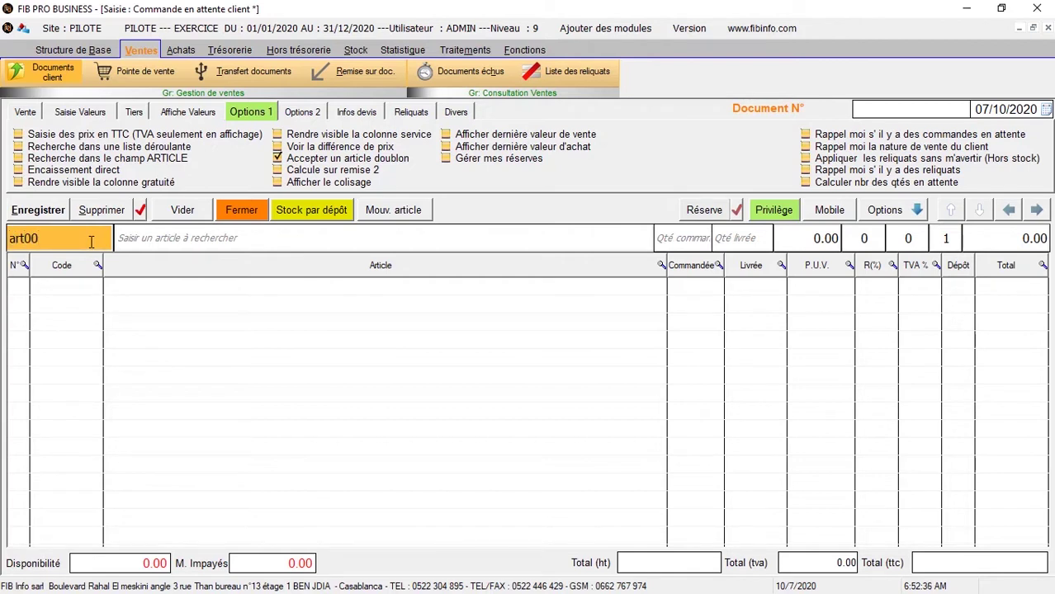
type("1")
key("Return")
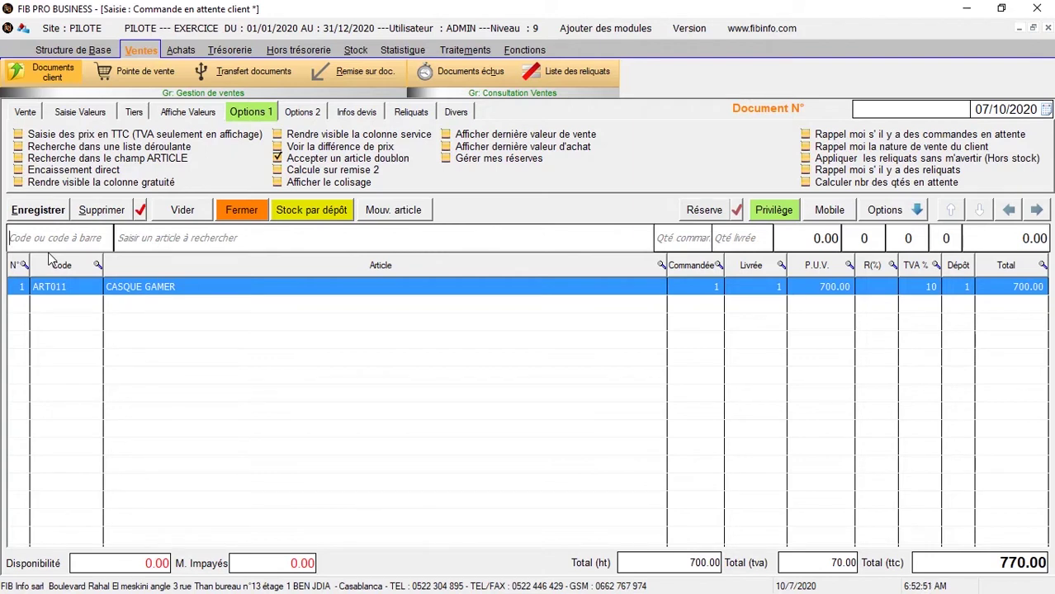
type("art011")
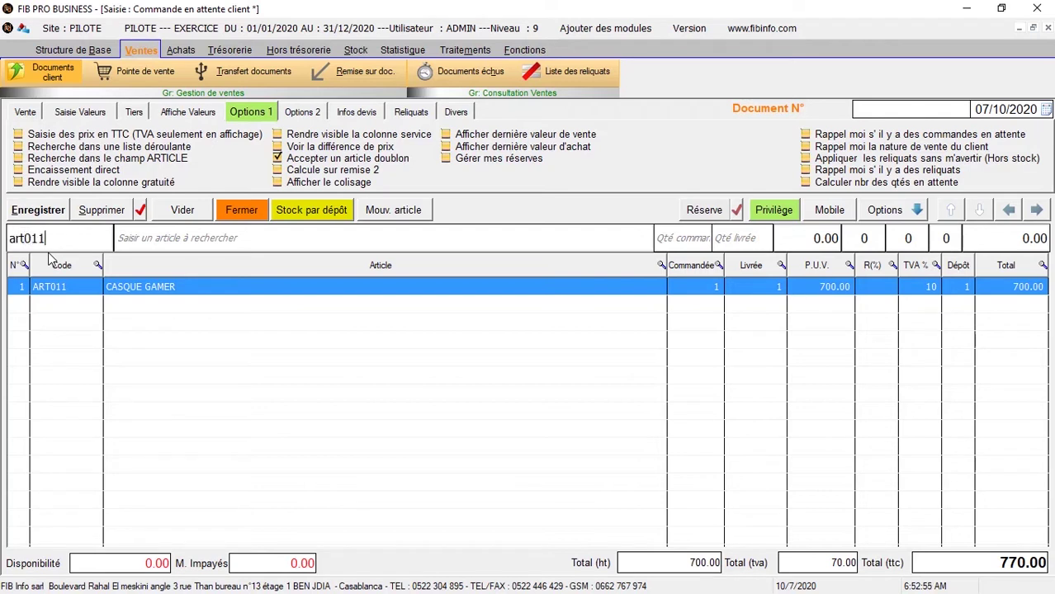
key("Return")
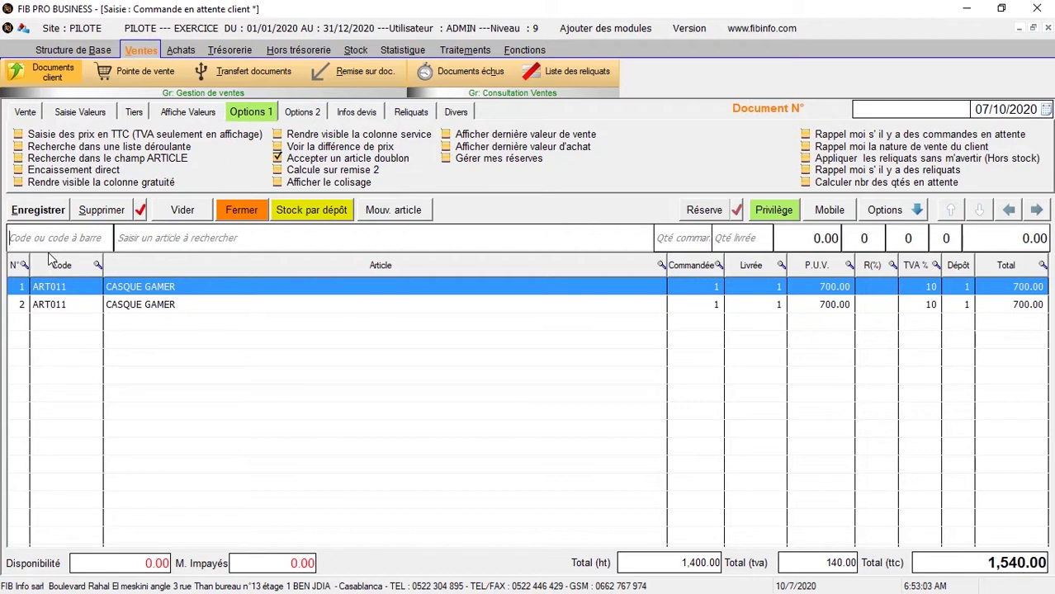
Set the ordered quantity to 30 on the first line and 20 on the second, declining backorder management for both
left_click(701, 293)
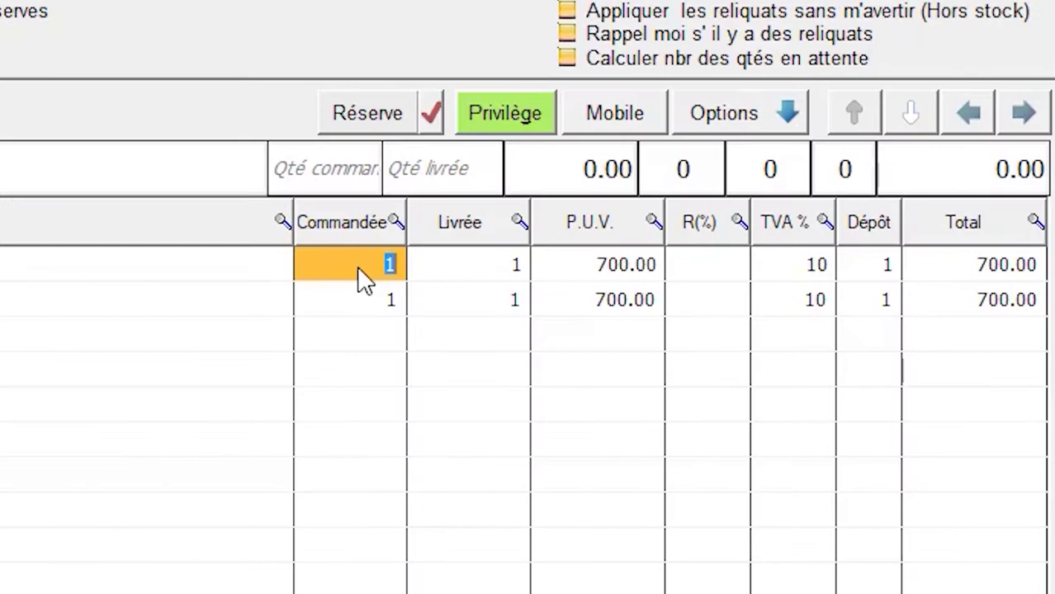
type("30")
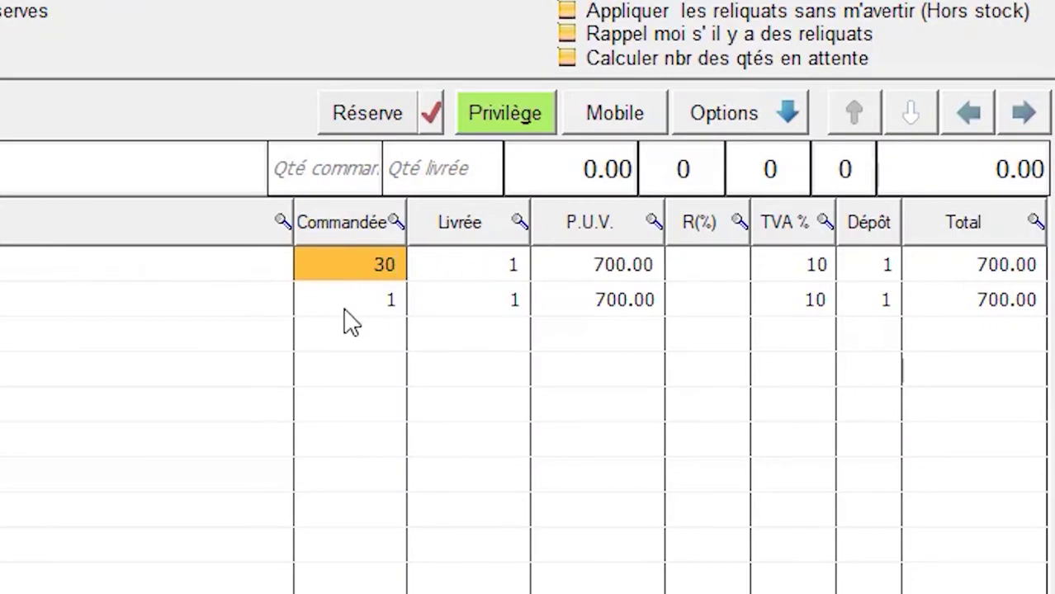
key("Return")
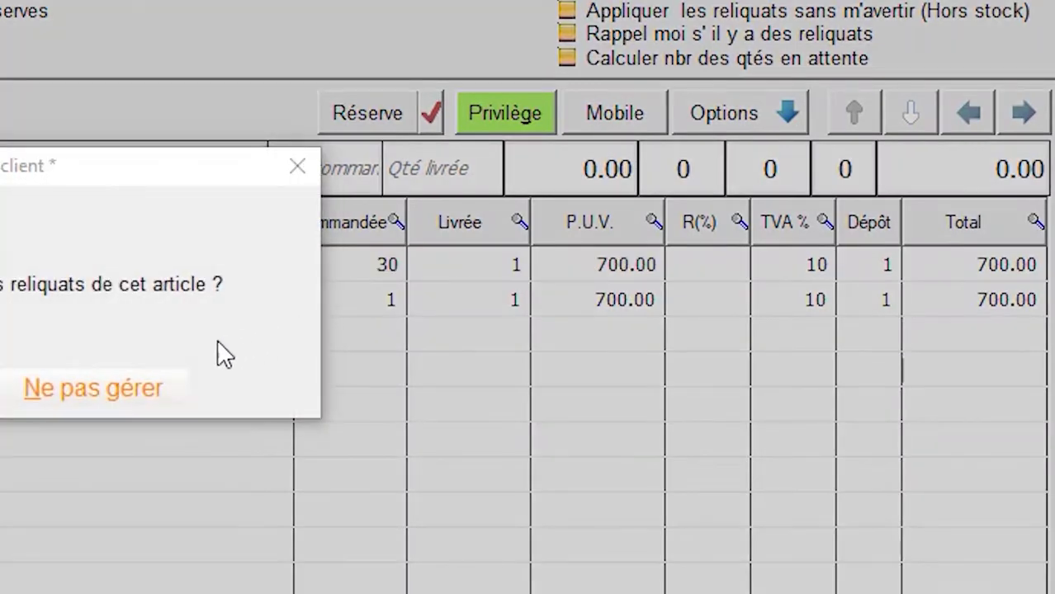
left_click(89, 391)
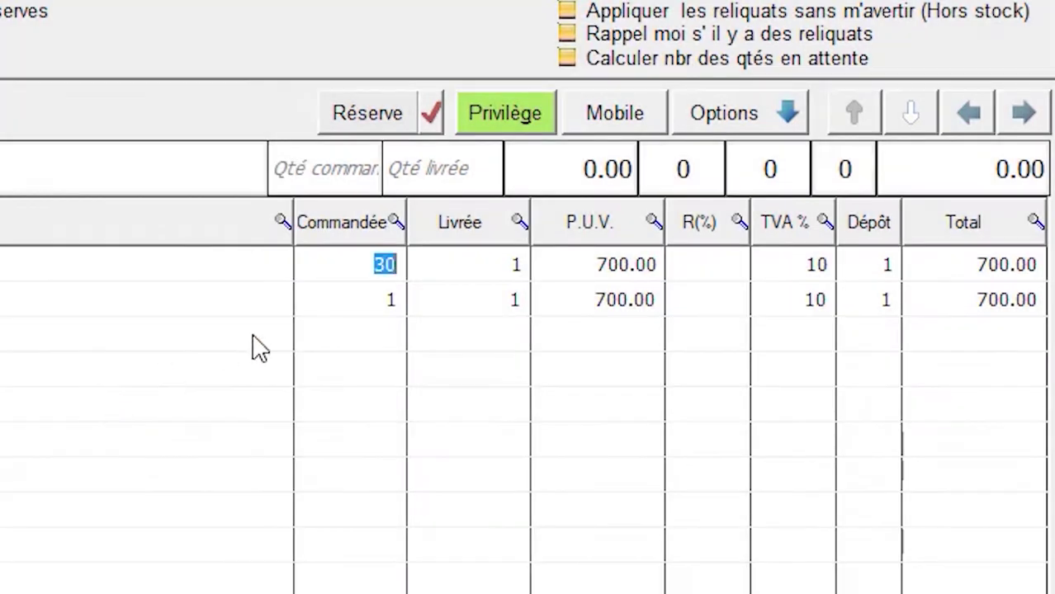
left_click(366, 294)
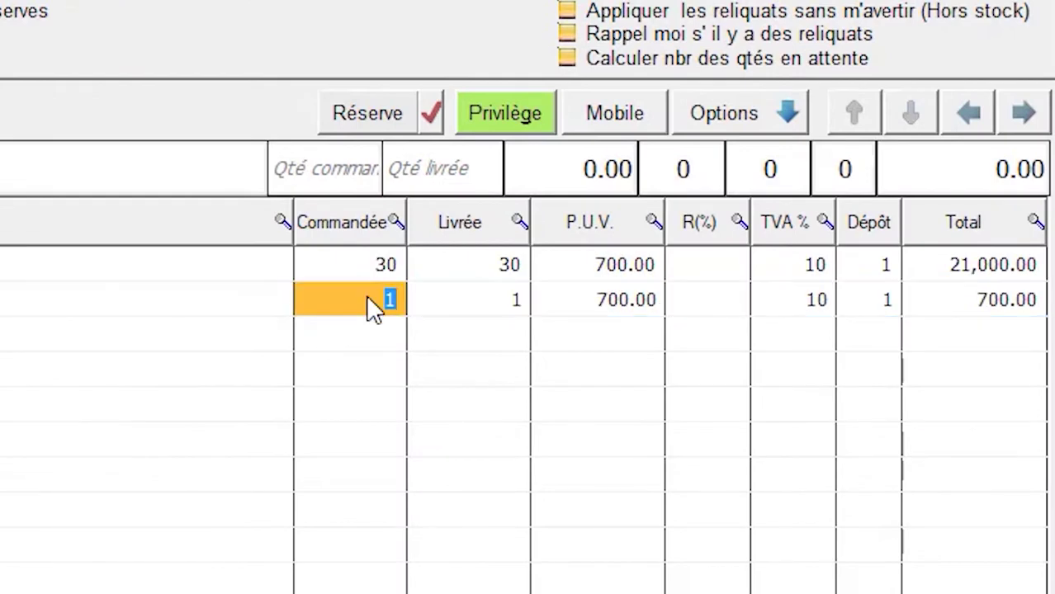
type("20")
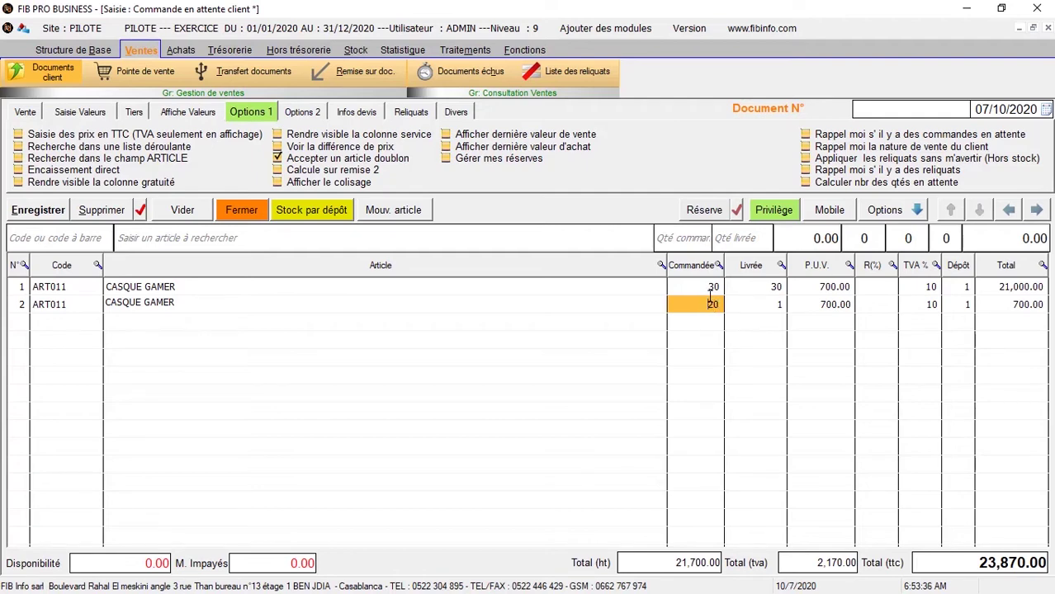
key("Return")
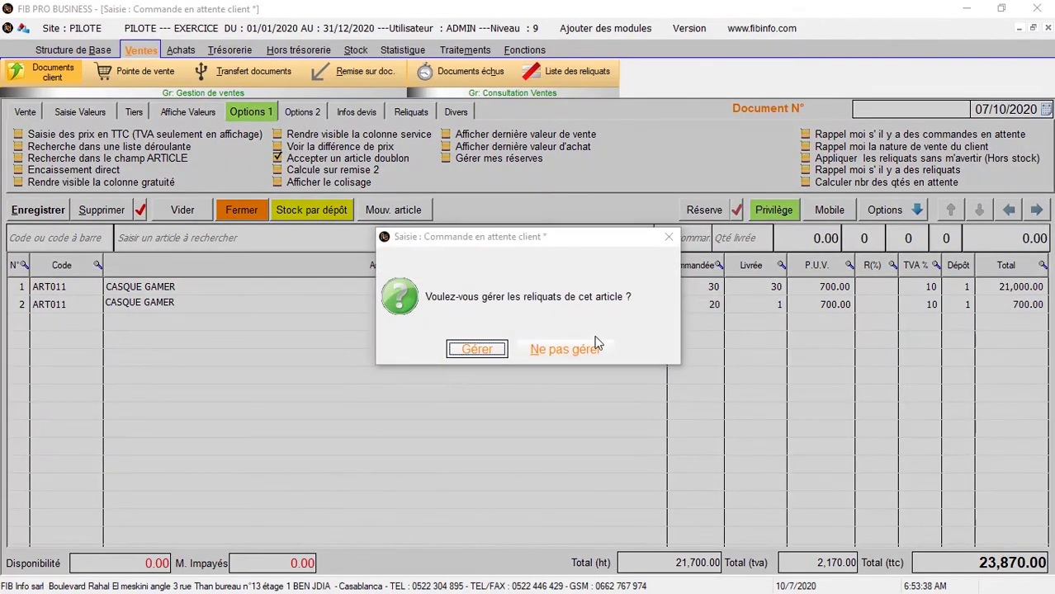
left_click(576, 351)
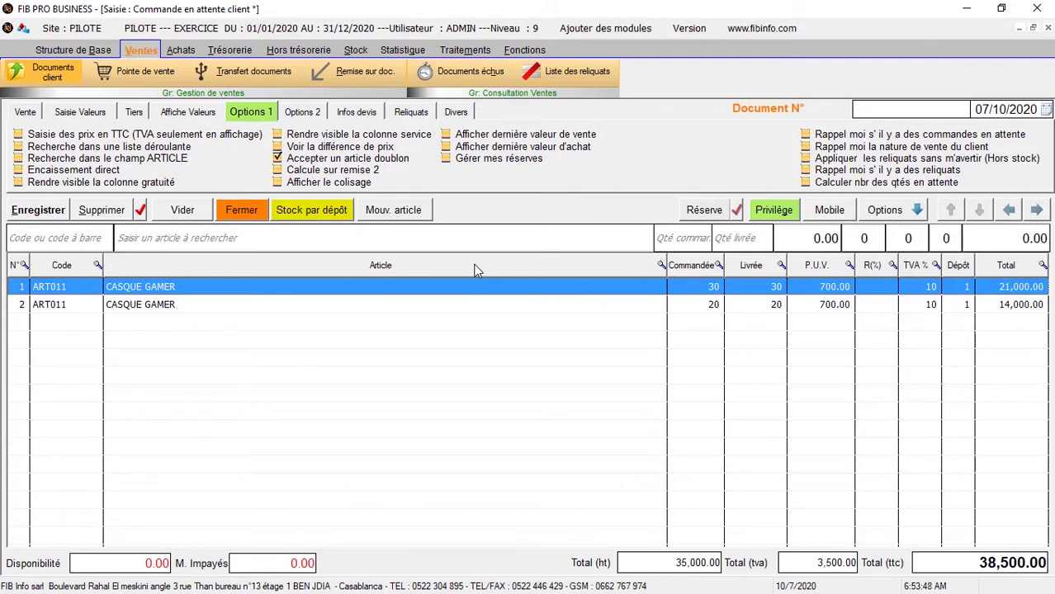
Enable the ON column for the order and assign S1 to the first line and S2 to the second
left_click(312, 120)
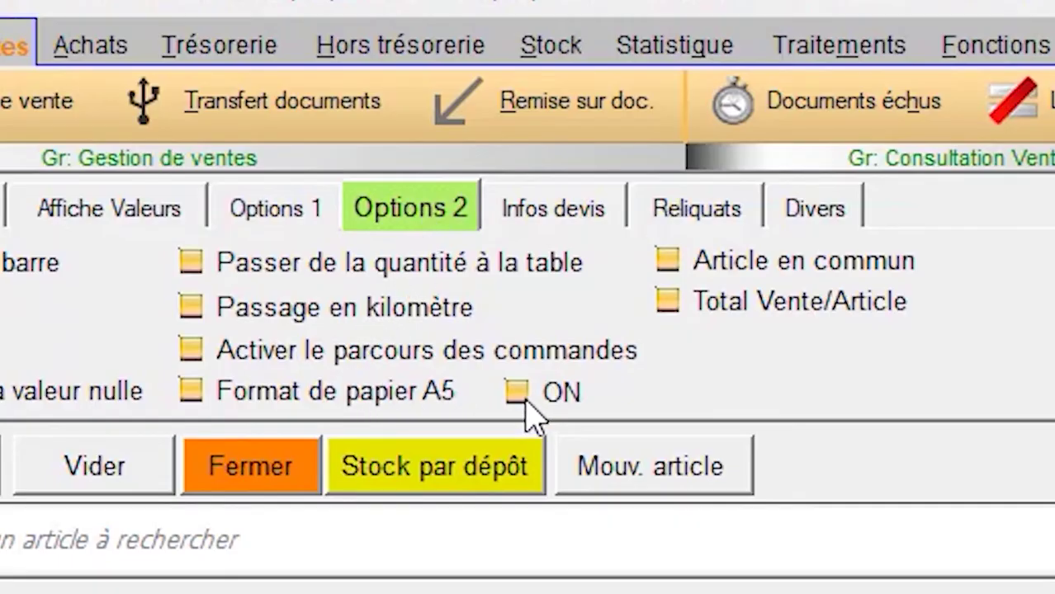
left_click(520, 395)
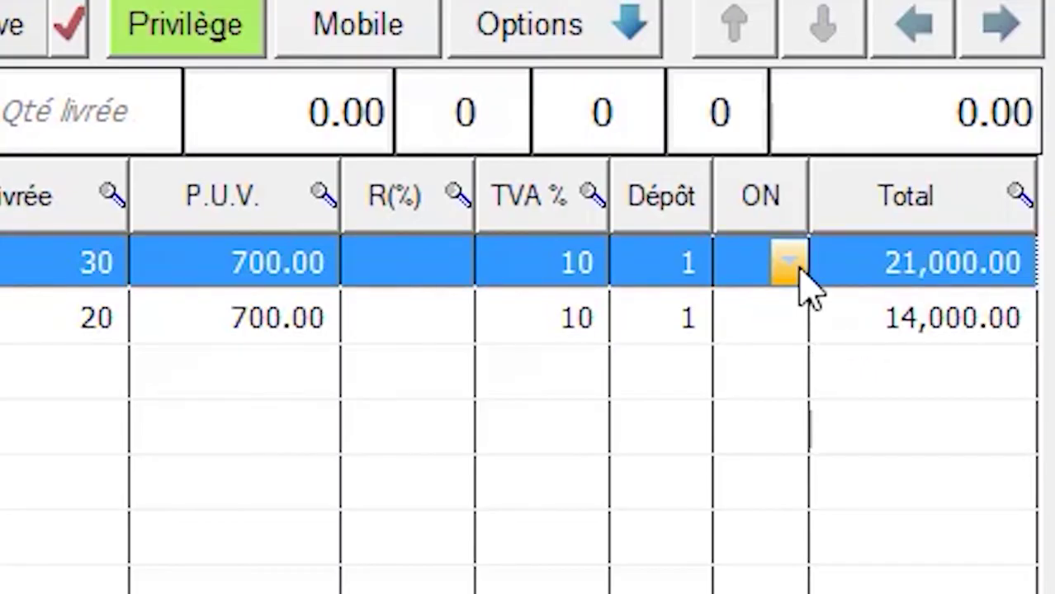
left_click(784, 264)
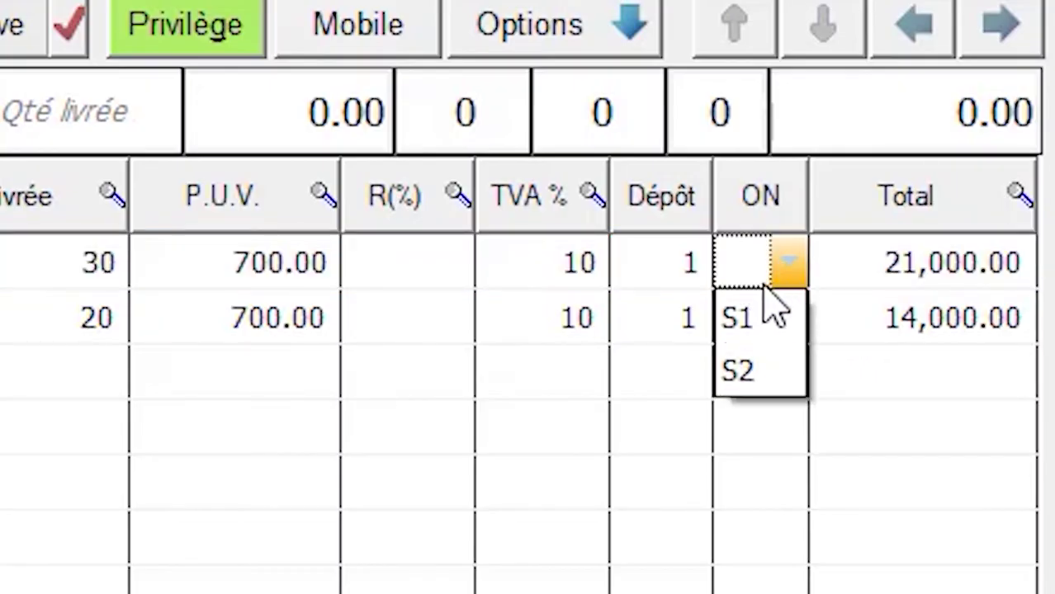
left_click(761, 323)
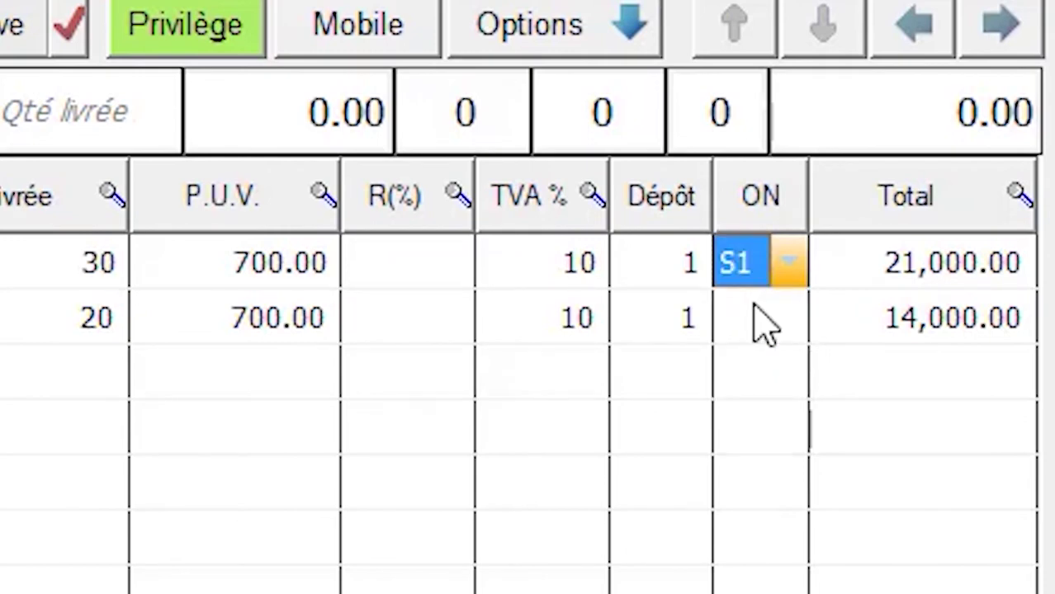
left_click(784, 325)
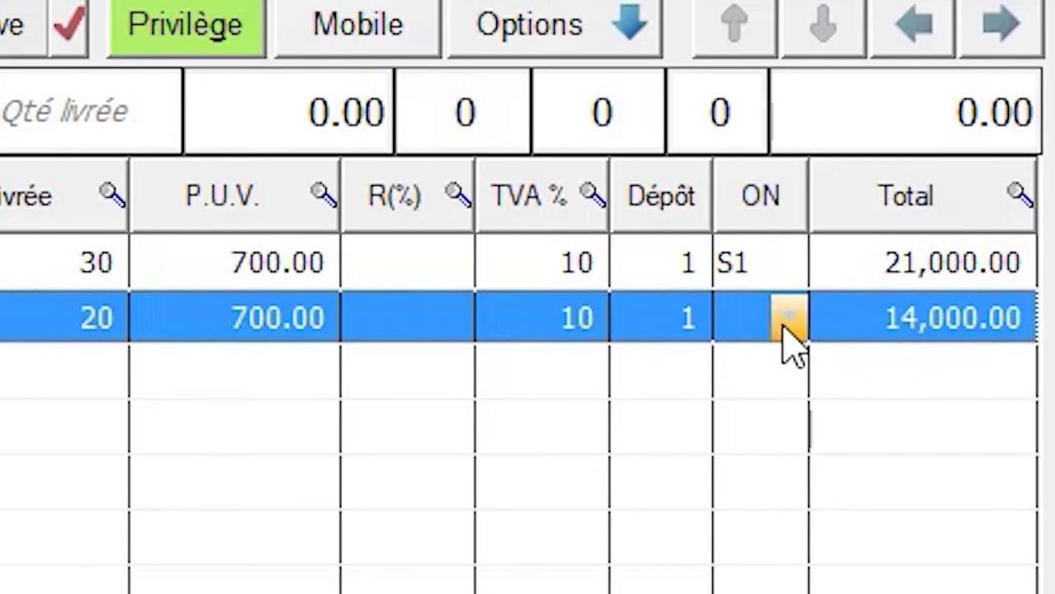
left_click(784, 322)
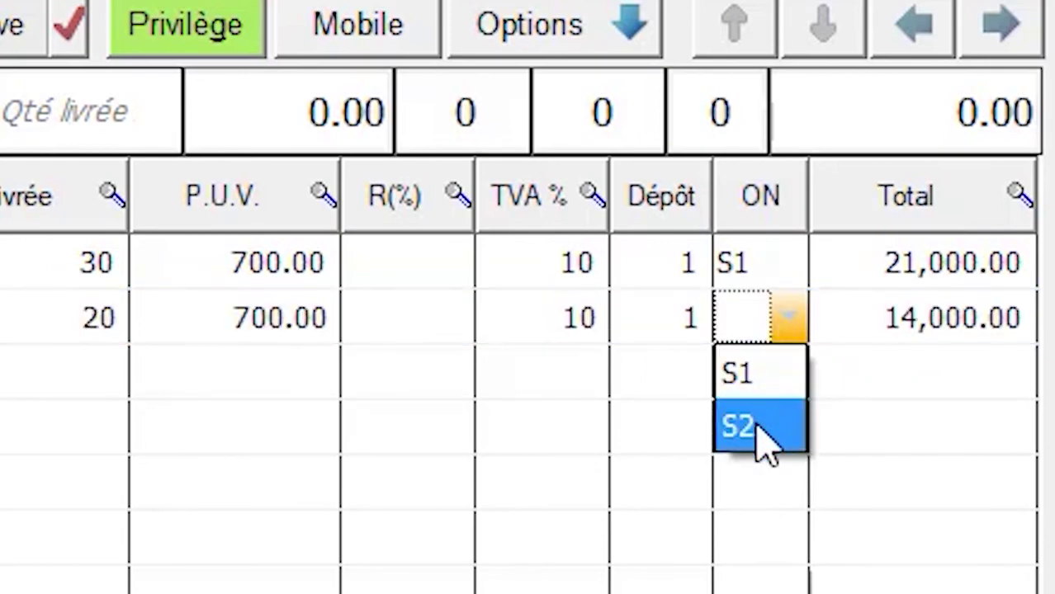
left_click(758, 428)
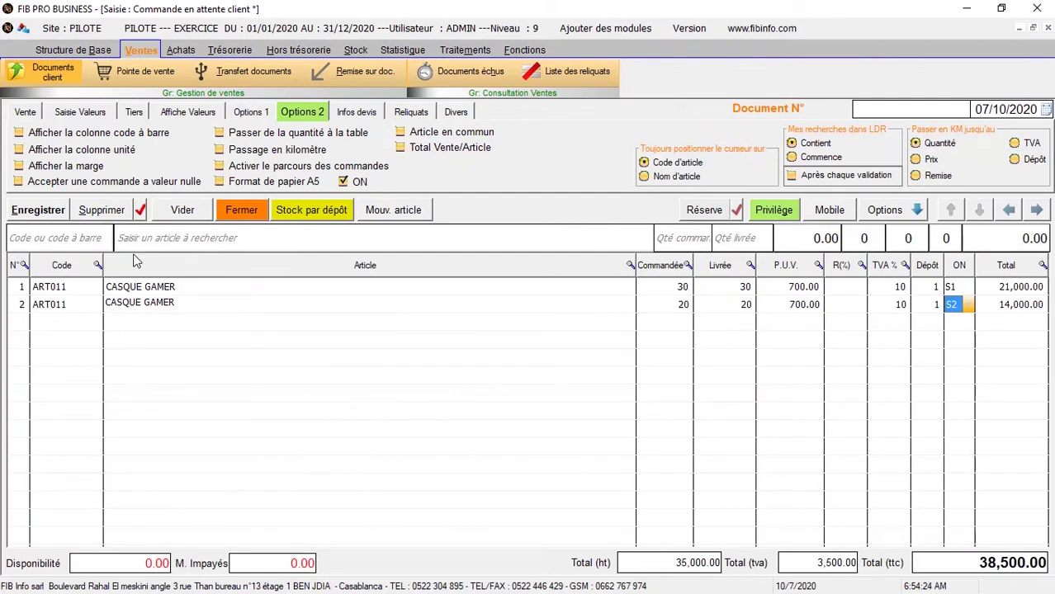
Save the order with payment mode EN COMPTE and delivery mode LUI MEME, and cancel its printing
left_click(48, 215)
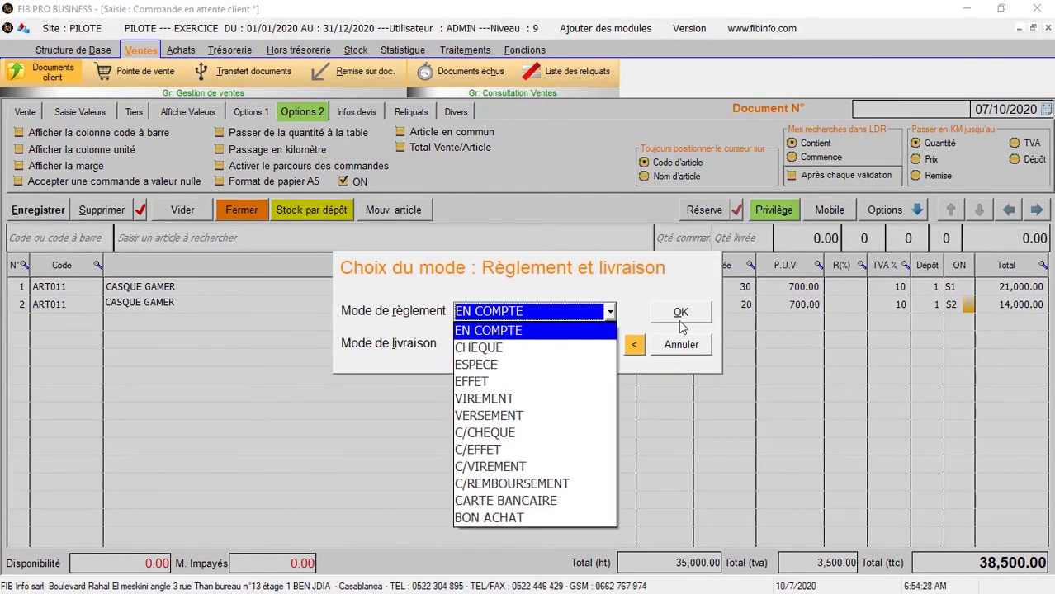
left_click(675, 320)
left_click(674, 318)
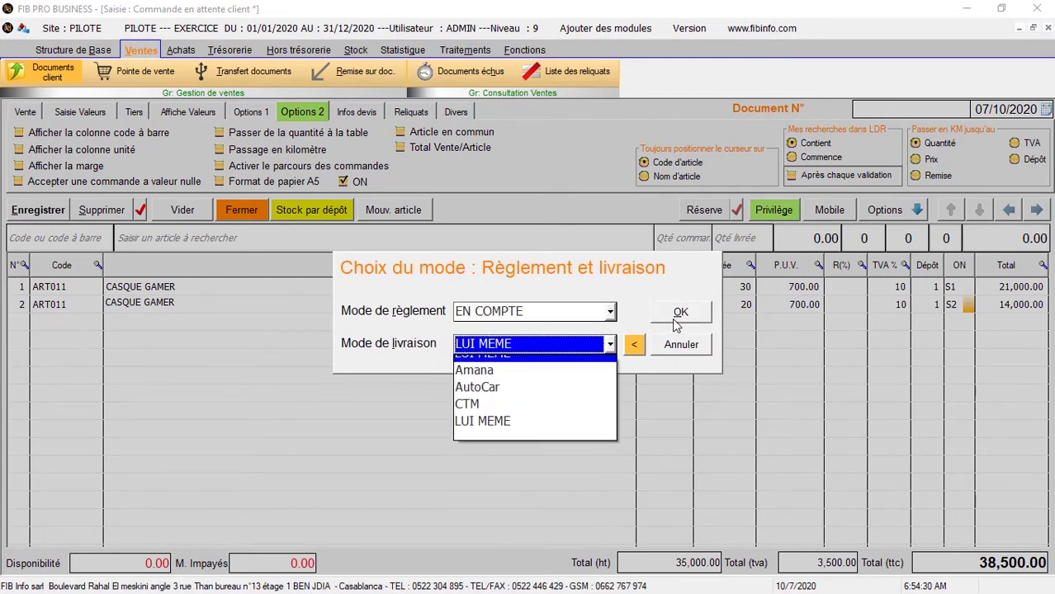
left_click(677, 319)
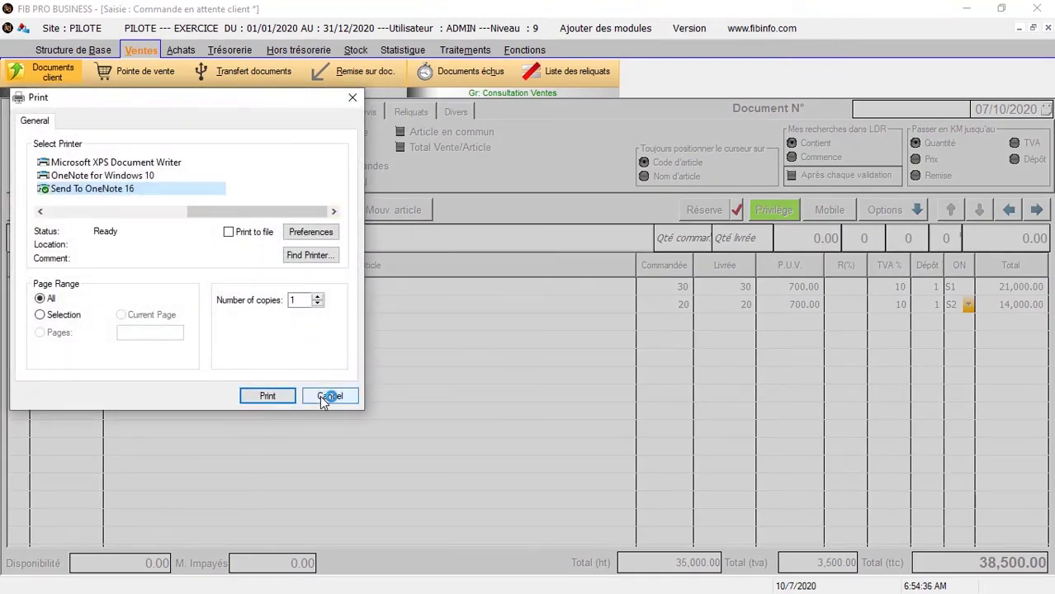
left_click(328, 395)
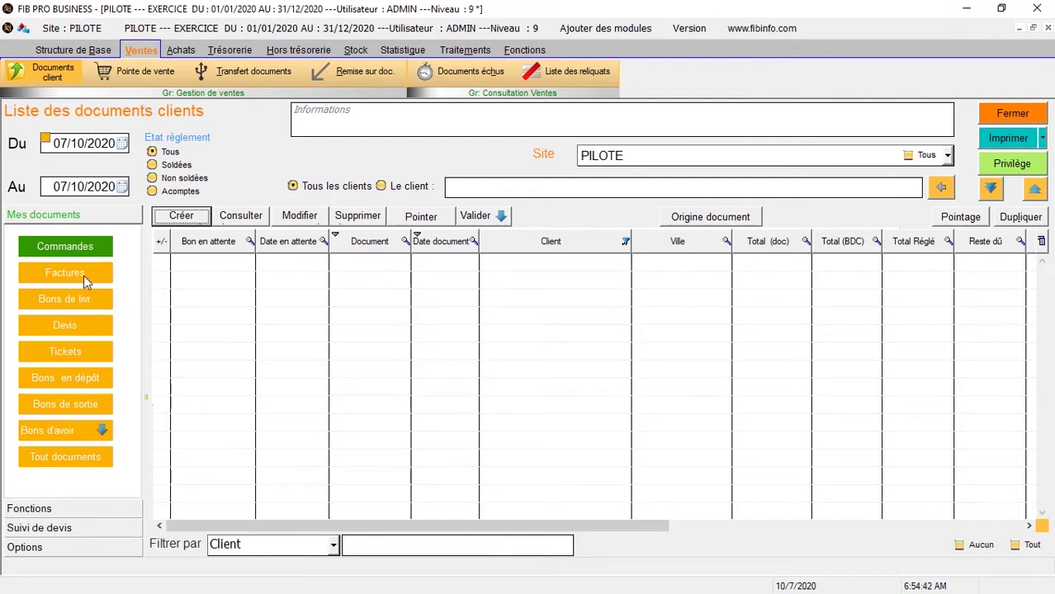
List the customer orders, consult the saved order's lines and ON values, and close the consultation
left_click(76, 253)
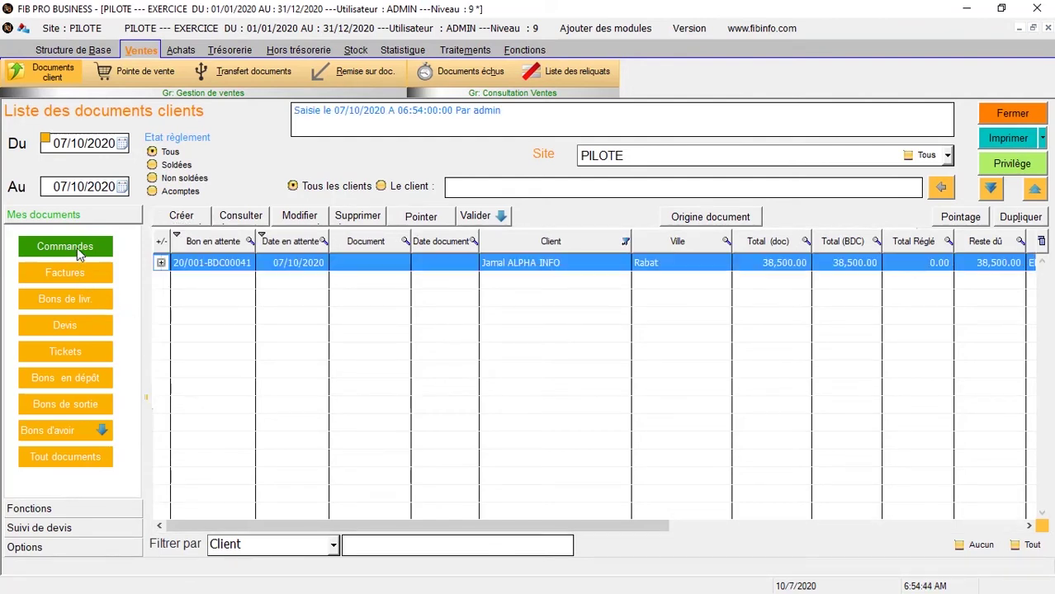
left_click(245, 218)
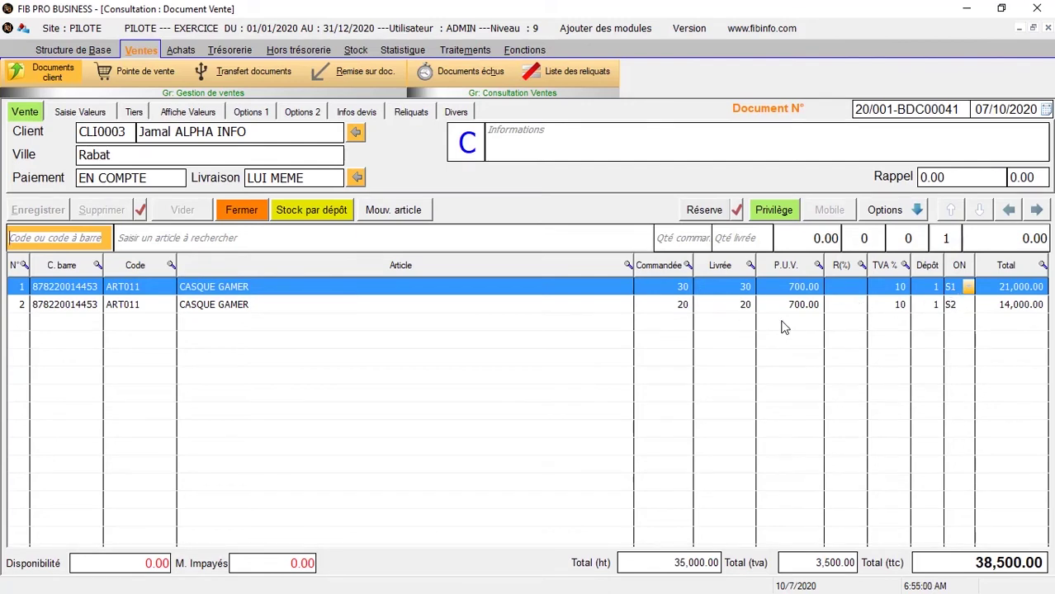
left_click(242, 211)
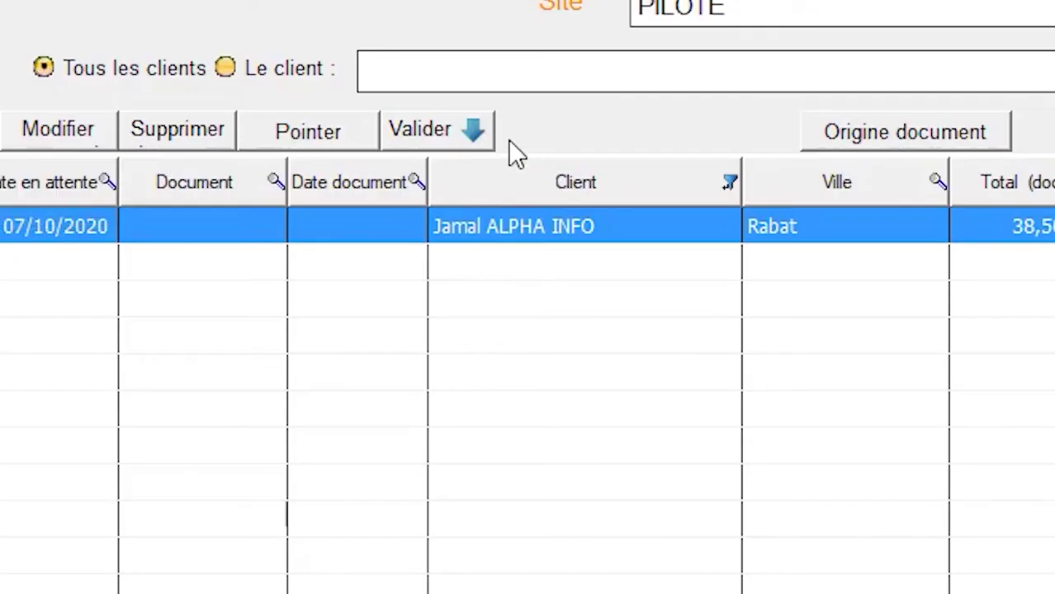
Validate the selected customer order as a Bon de livraison, confirming the validation and continuing with EN COMPTE
left_click(473, 130)
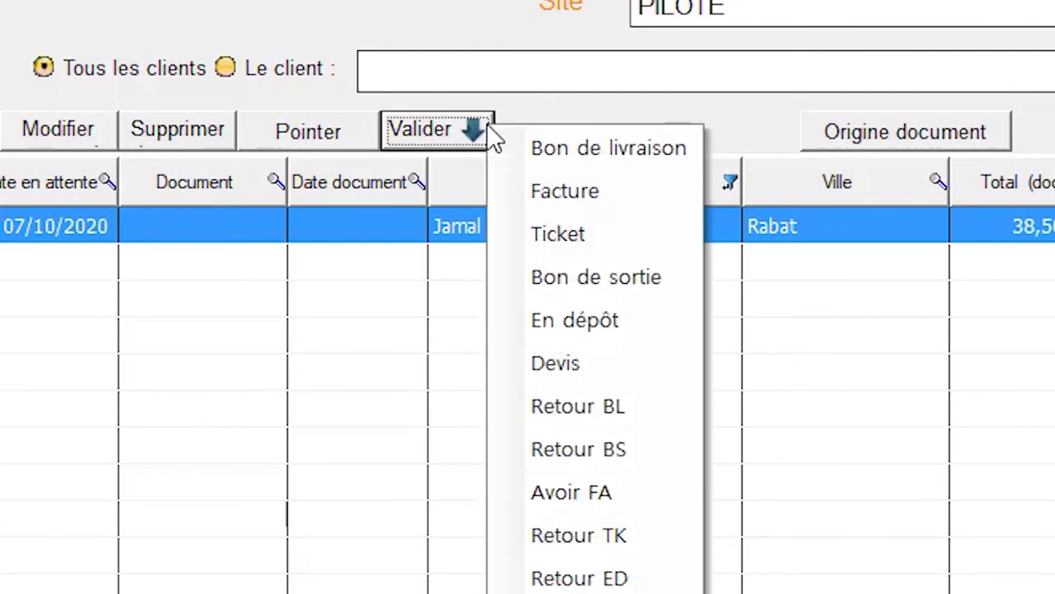
left_click(545, 150)
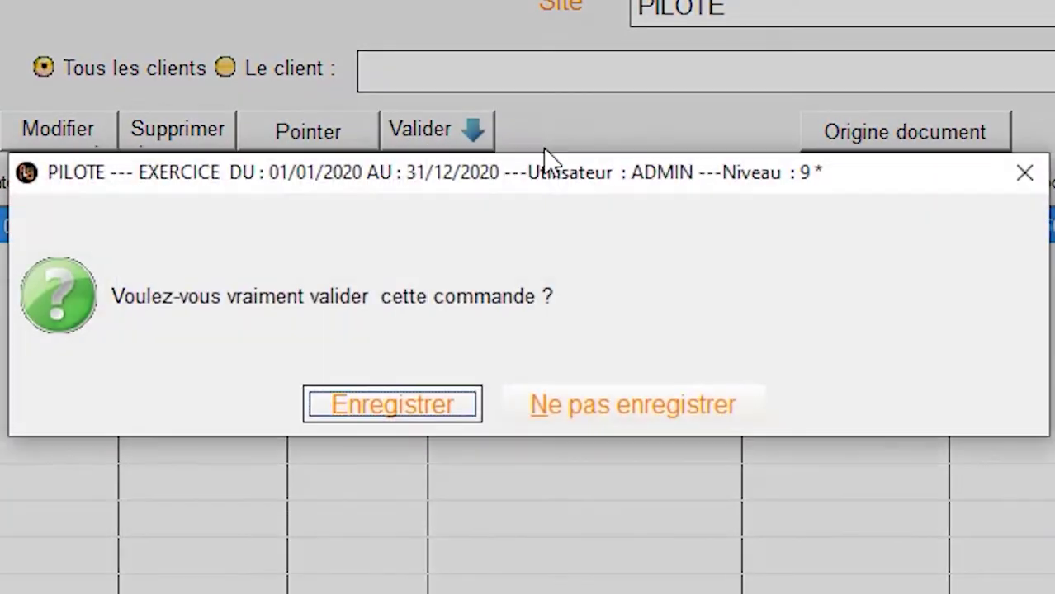
left_click(386, 402)
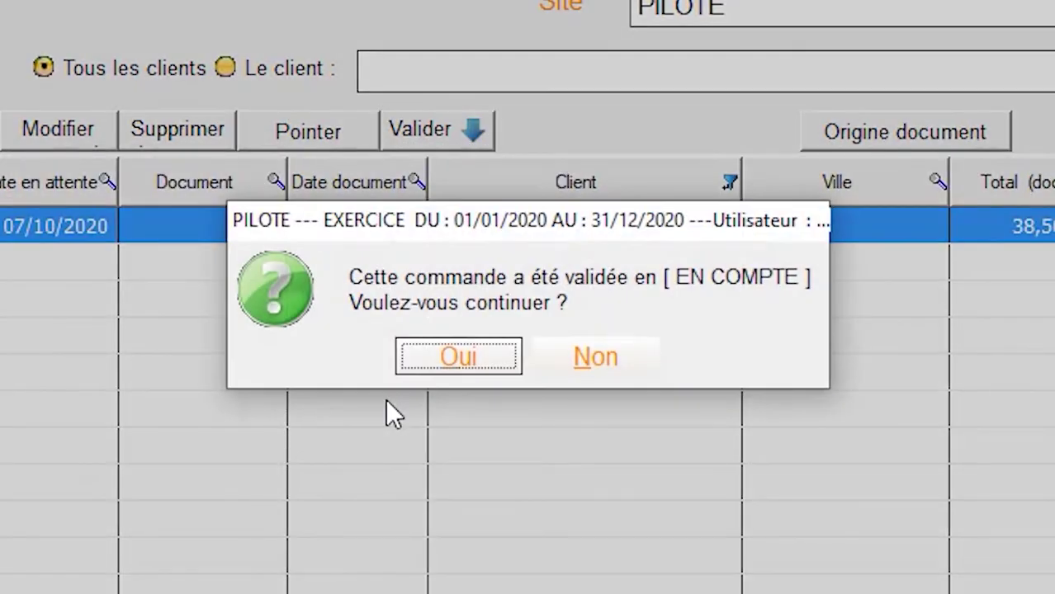
left_click(459, 356)
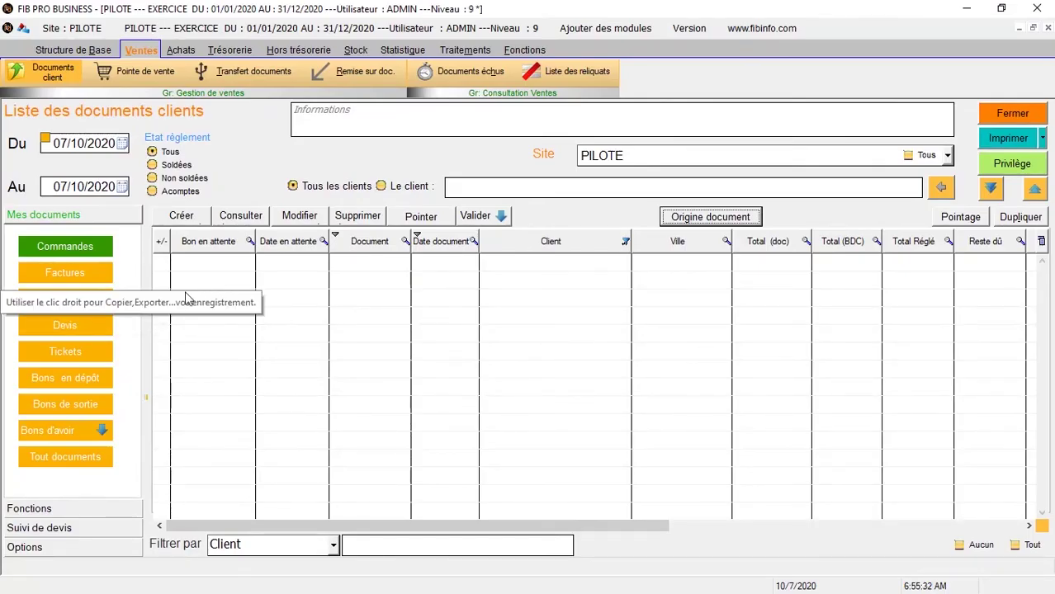
List the customer delivery notes, consult the article line and ON value of the second listed note, and close the consultation
left_click(85, 299)
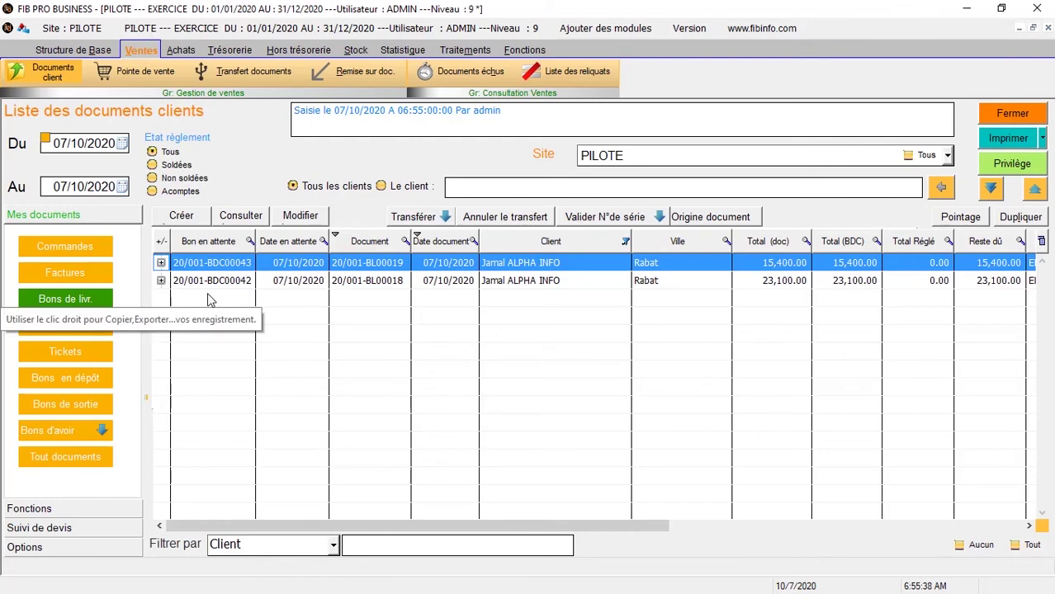
left_click(279, 284)
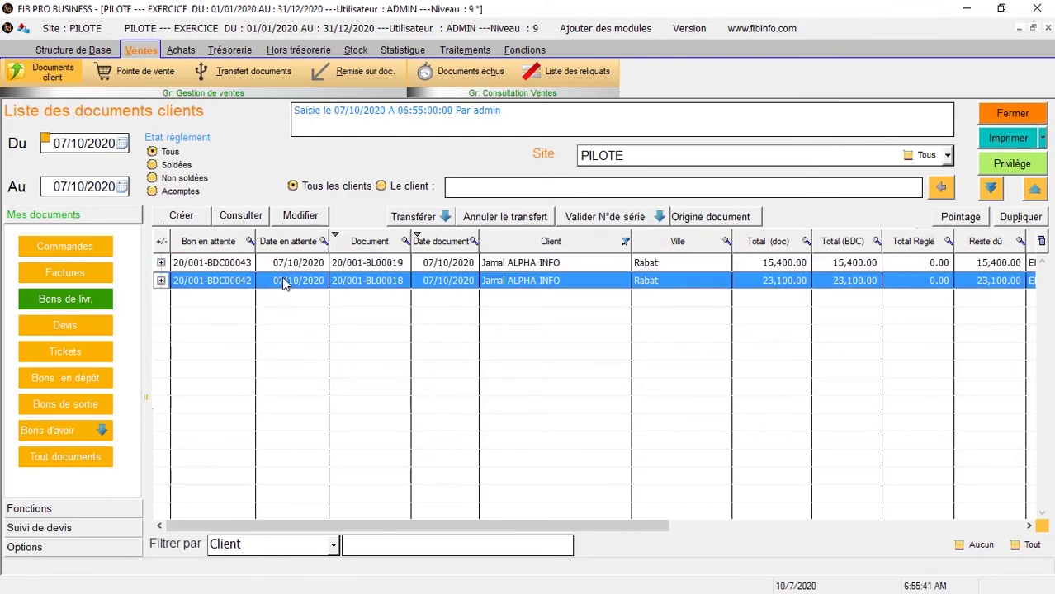
left_click(367, 267)
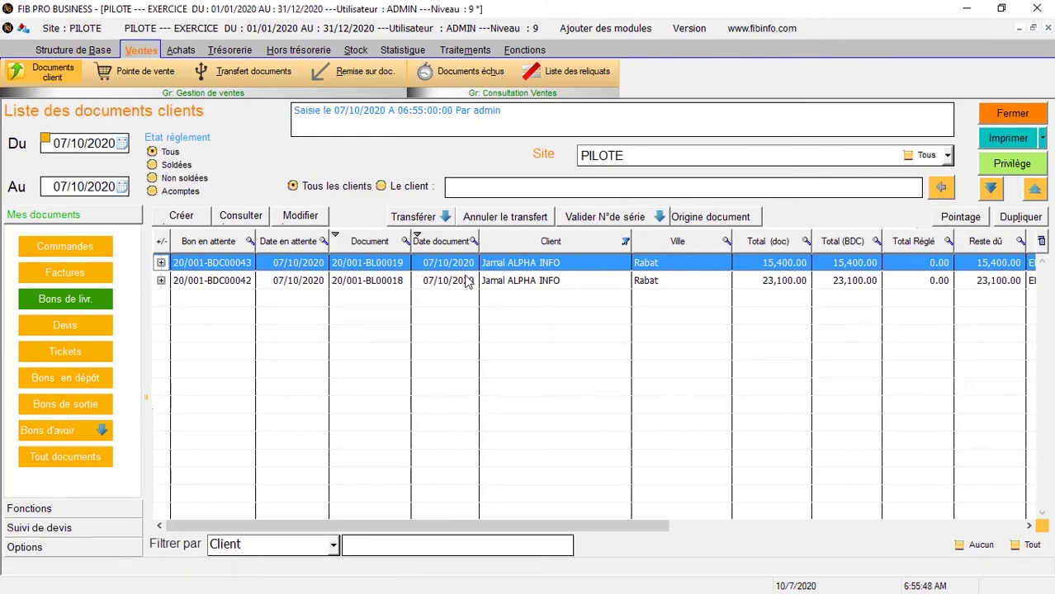
left_click(397, 280)
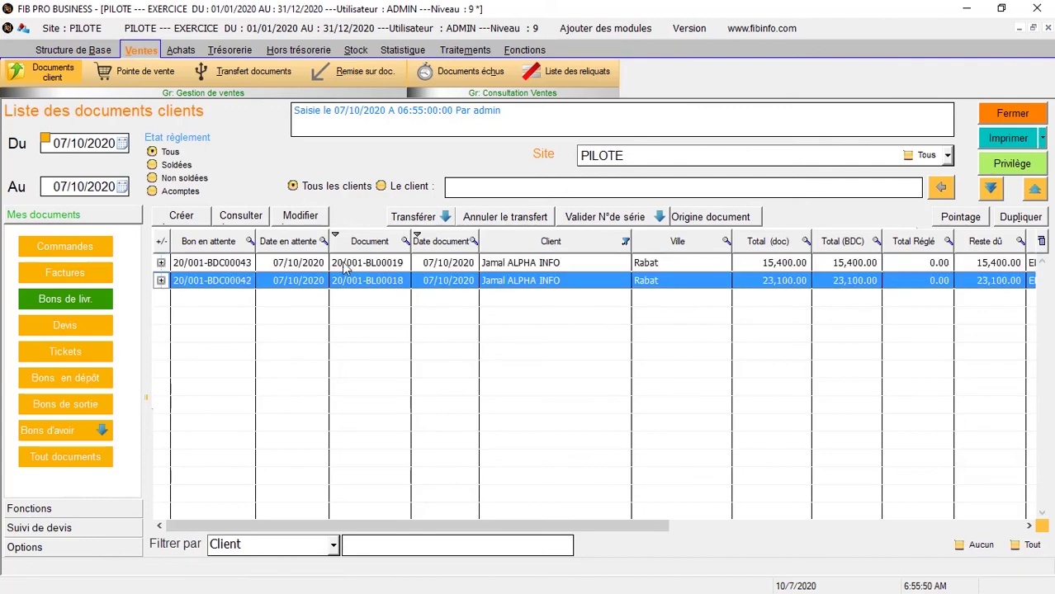
left_click(256, 220)
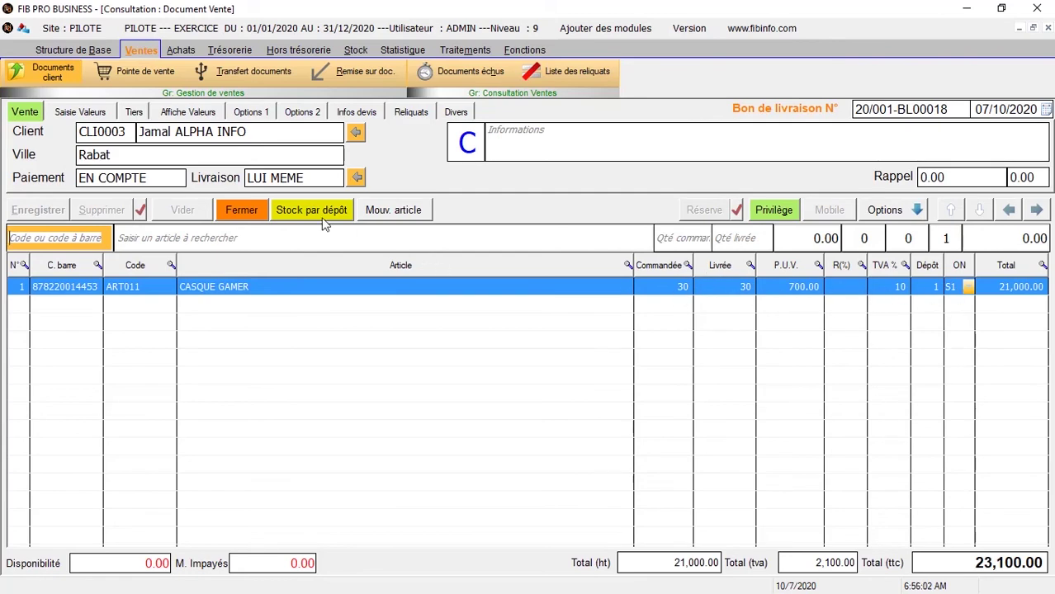
left_click(241, 212)
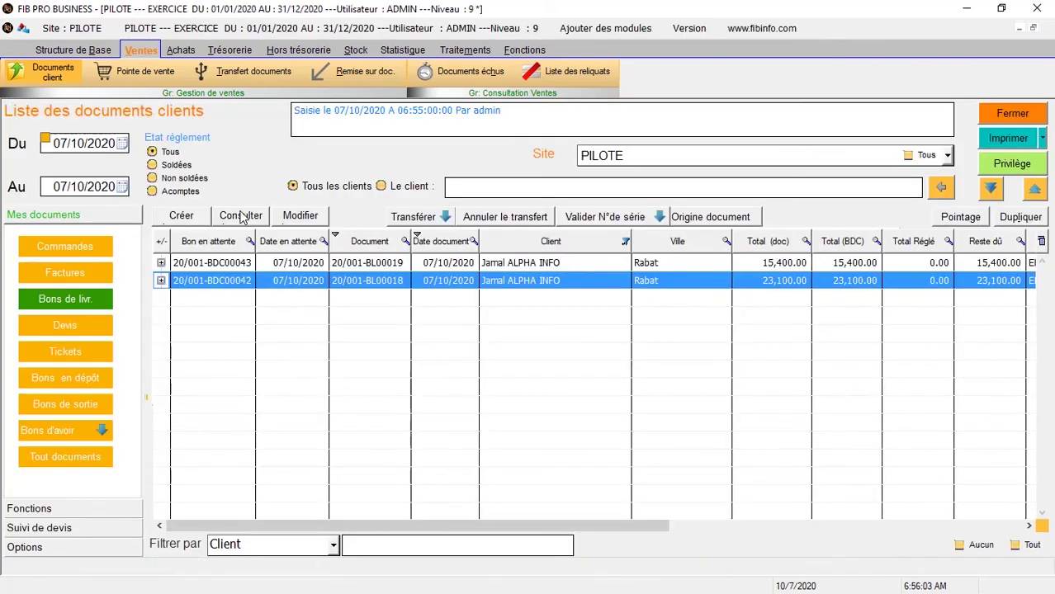
Consult the first listed delivery note to check its article line and ON value, and close the consultation
left_click(375, 264)
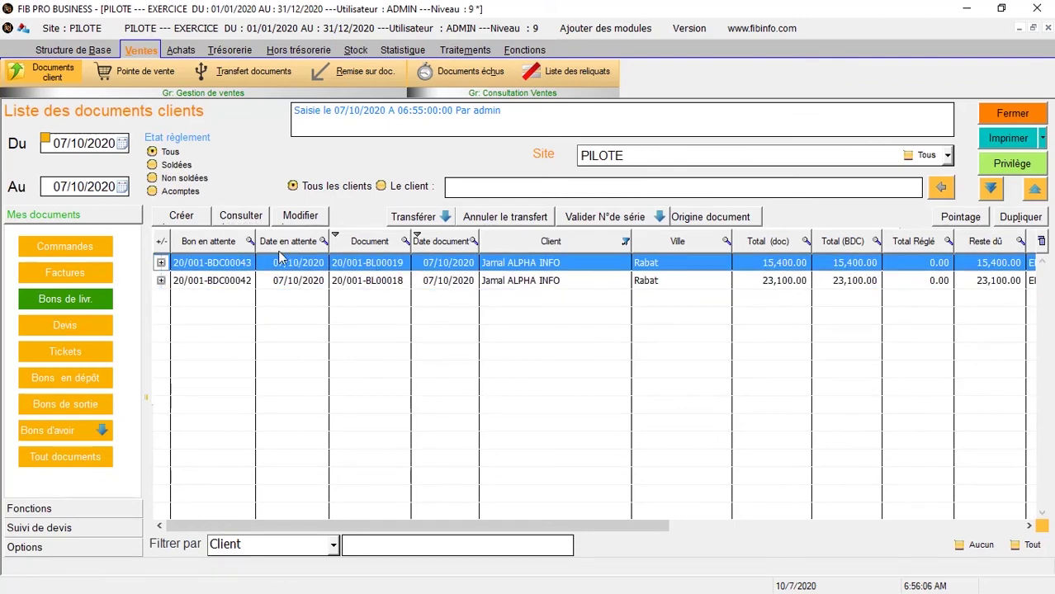
left_click(245, 221)
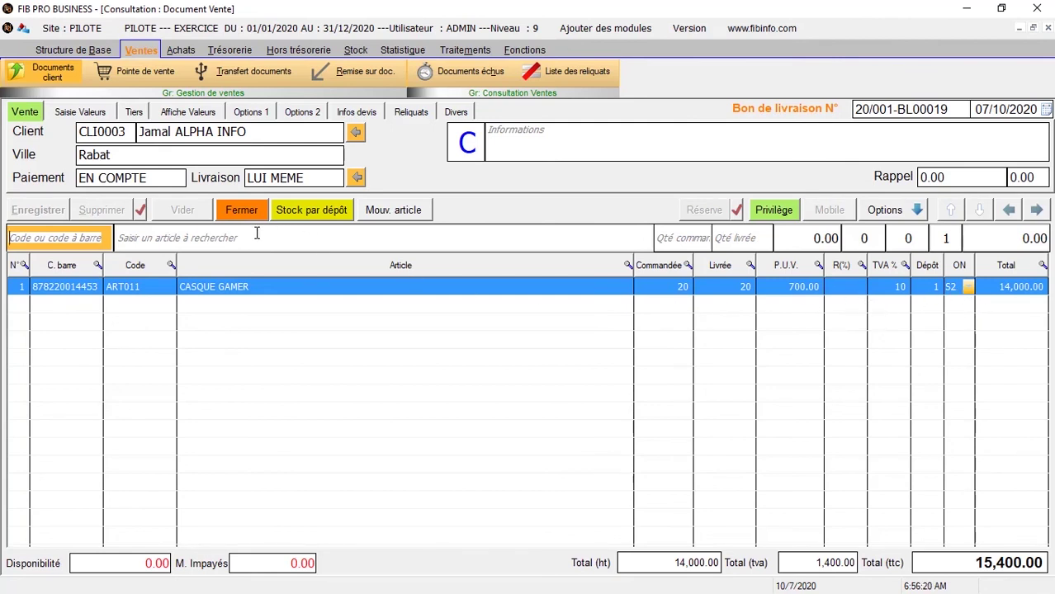
left_click(237, 216)
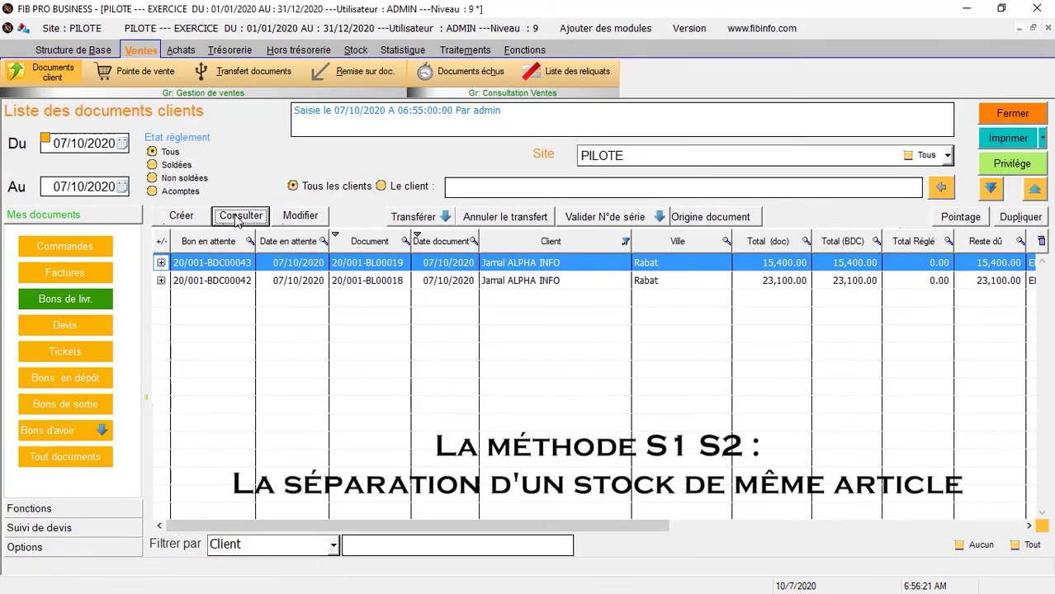